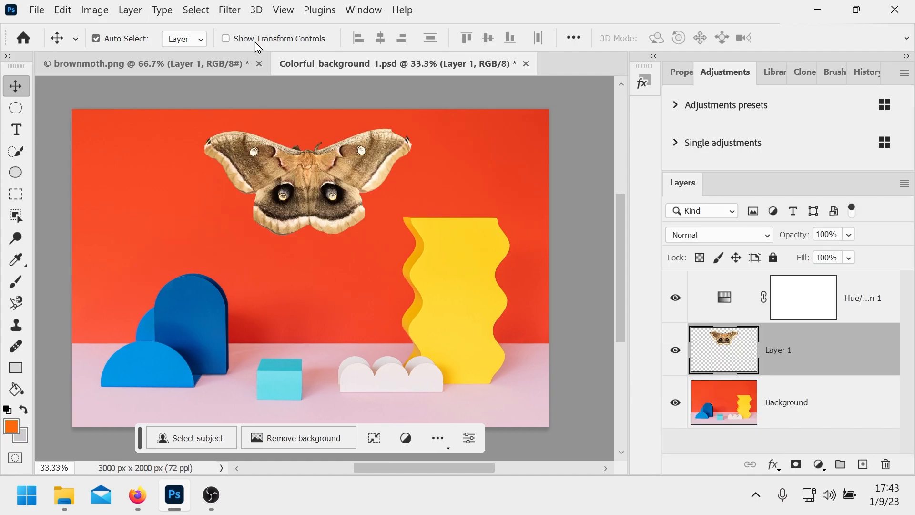
Turn on Show Transform Controls for the Move tool.
left_click(75, 40)
left_click(75, 39)
left_click(225, 39)
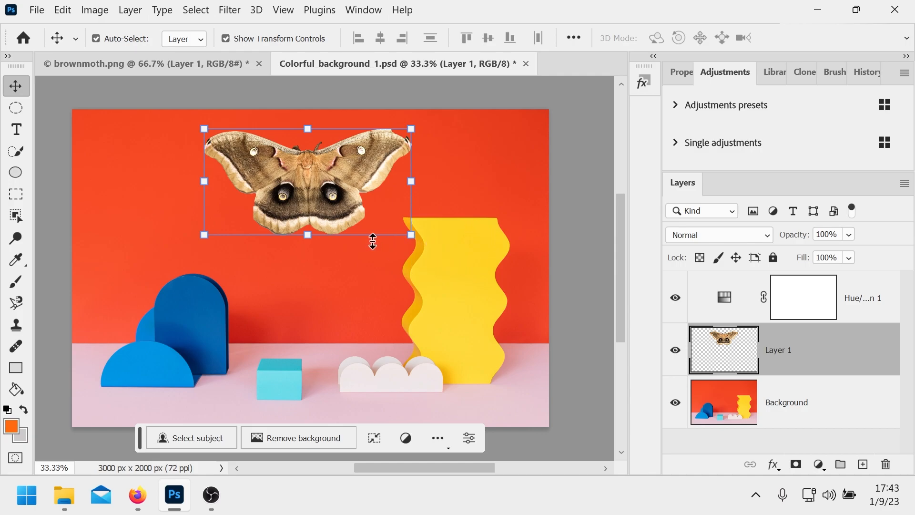
Try distorting the moth's lower corner, undo the distortion, and scale the moth proportionally to 70%.
left_click_drag(410, 233, 437, 285)
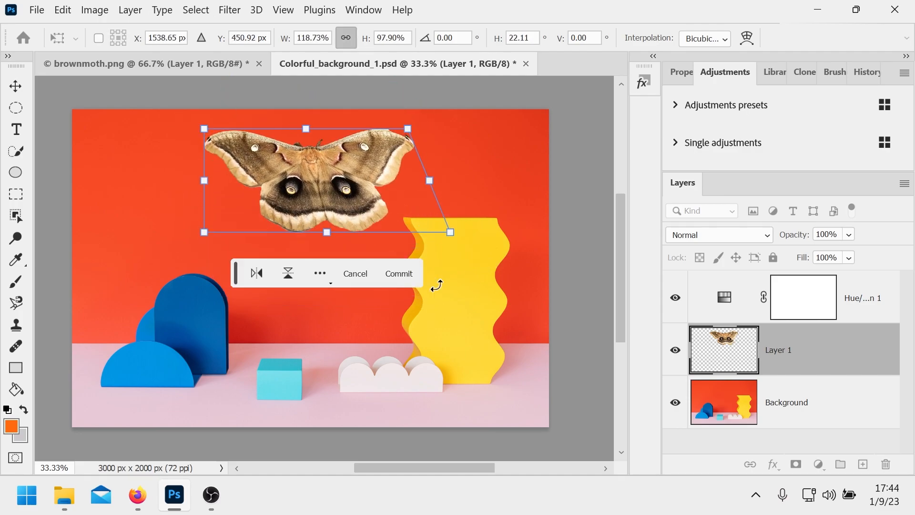
key("ctrl+z")
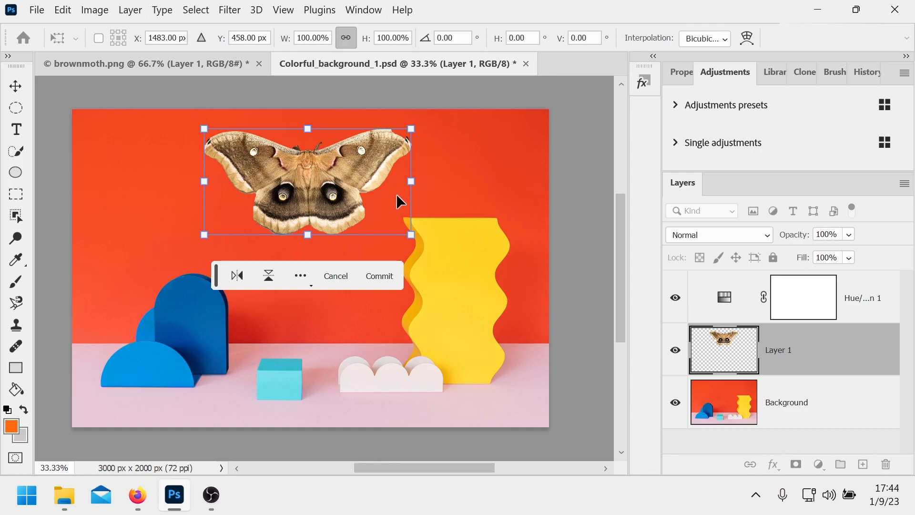
left_click(390, 36)
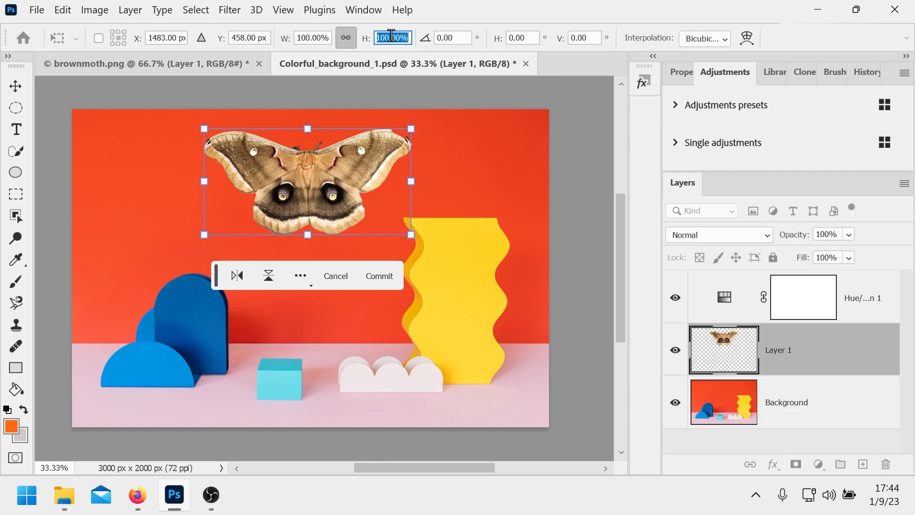
double_click(390, 36)
type("70")
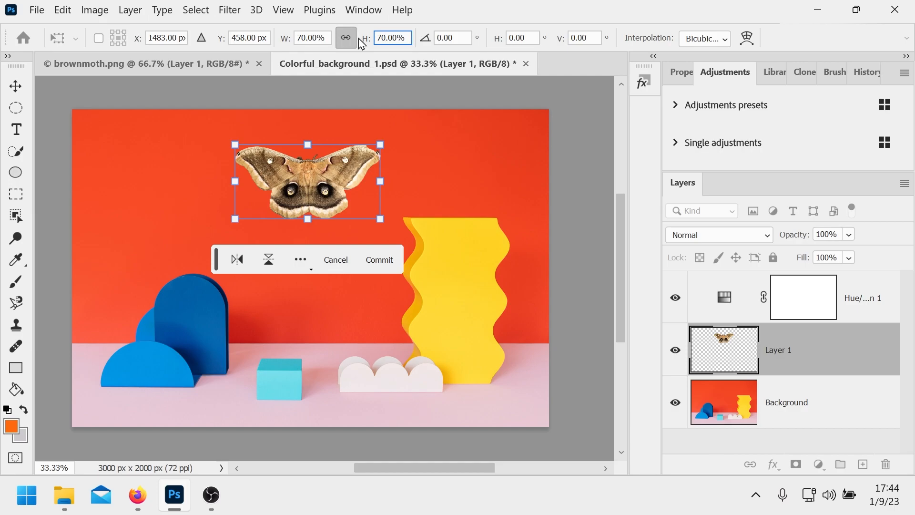
key("Return")
Scale the moth proportionally to 60% width and height, and place it on top of the yellow wavy block.
double_click(303, 38)
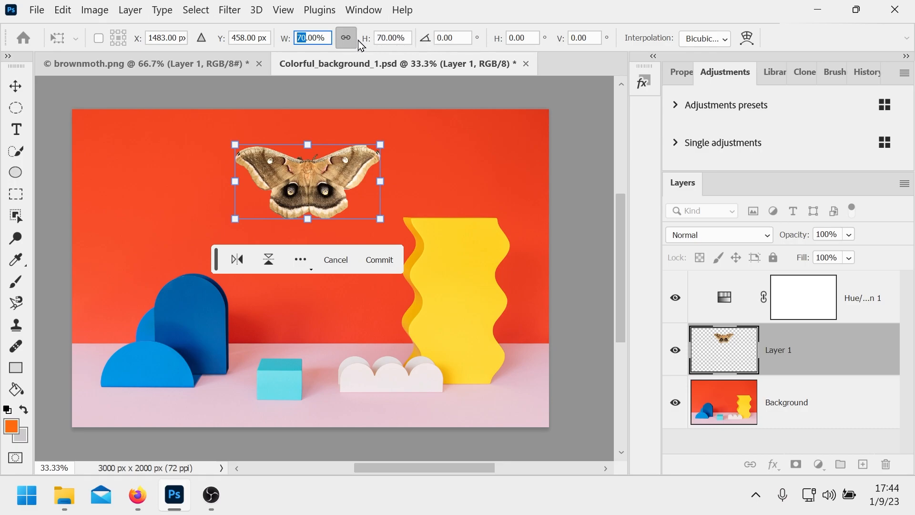
type("105")
key("Tab")
left_click_drag(375, 43, 356, 41)
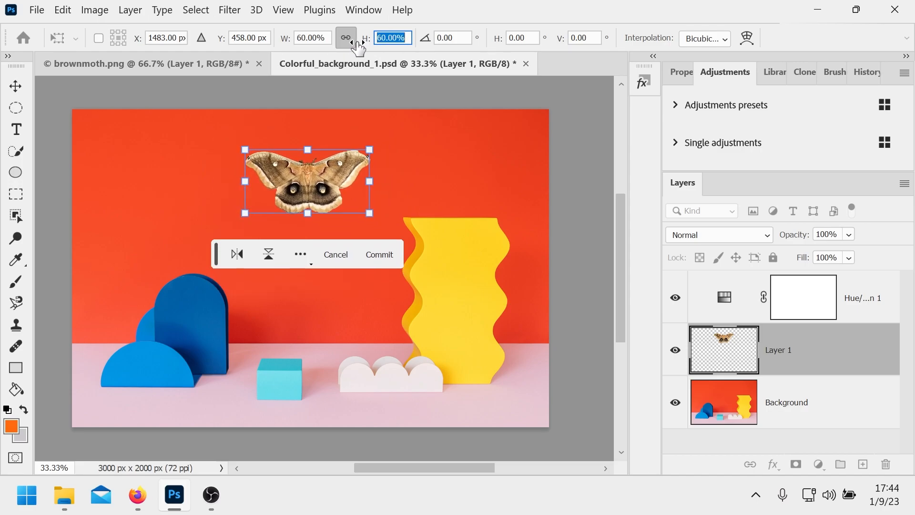
left_click(309, 263)
left_click(308, 263)
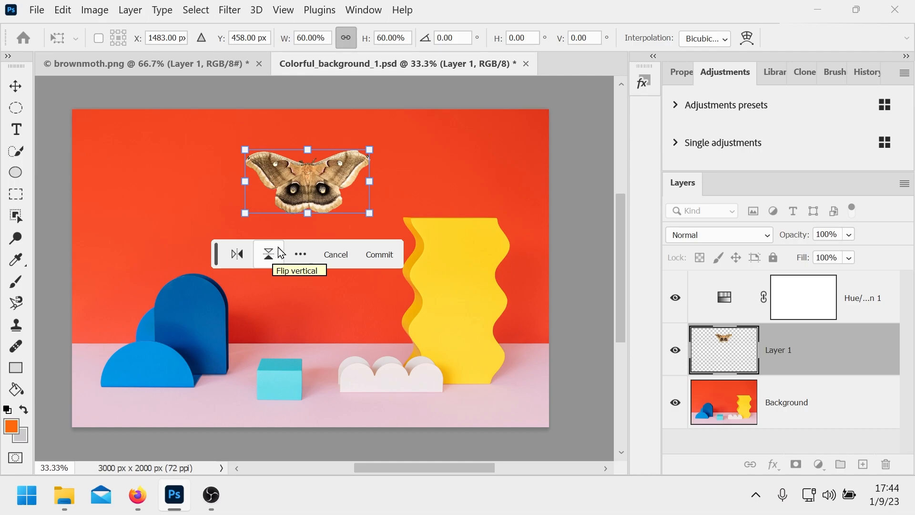
left_click(372, 254)
left_click_drag(301, 174, 438, 188)
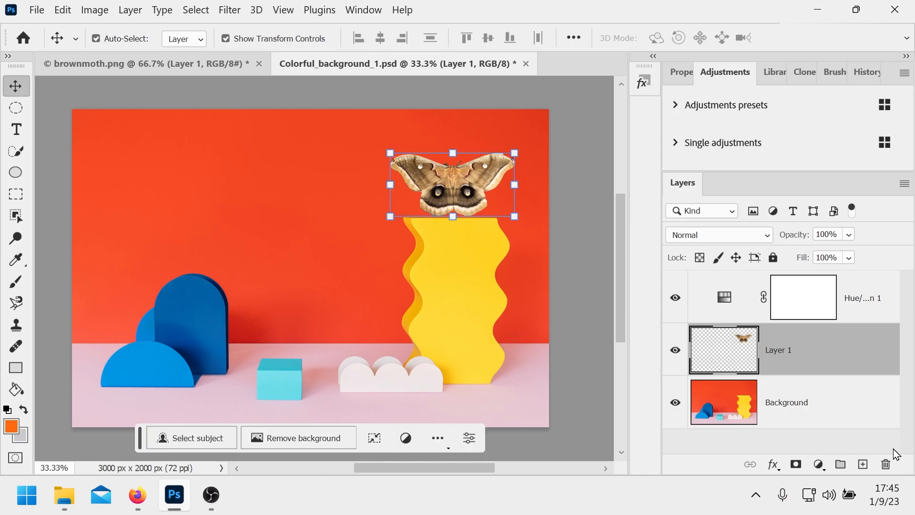
Add a drop shadow to the moth layer with 55% opacity, 13 px distance, 15% spread and 90 px size.
left_click(778, 467)
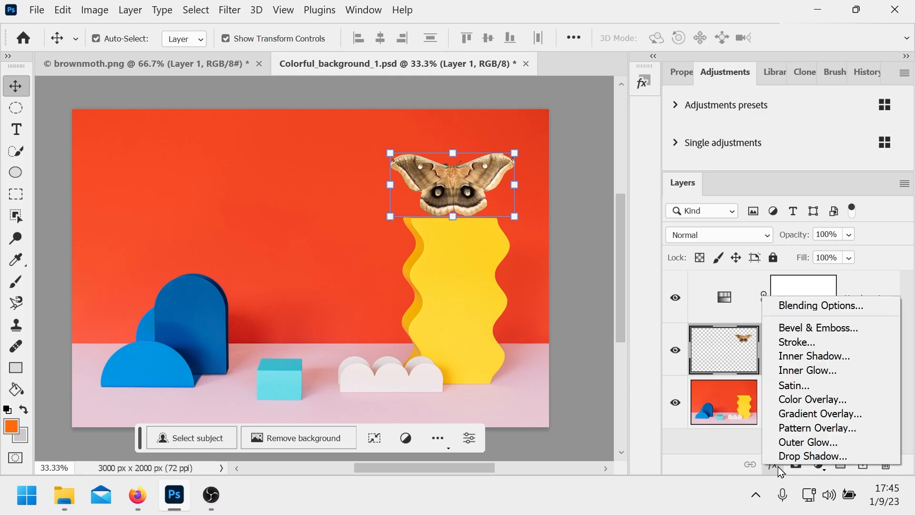
left_click(800, 456)
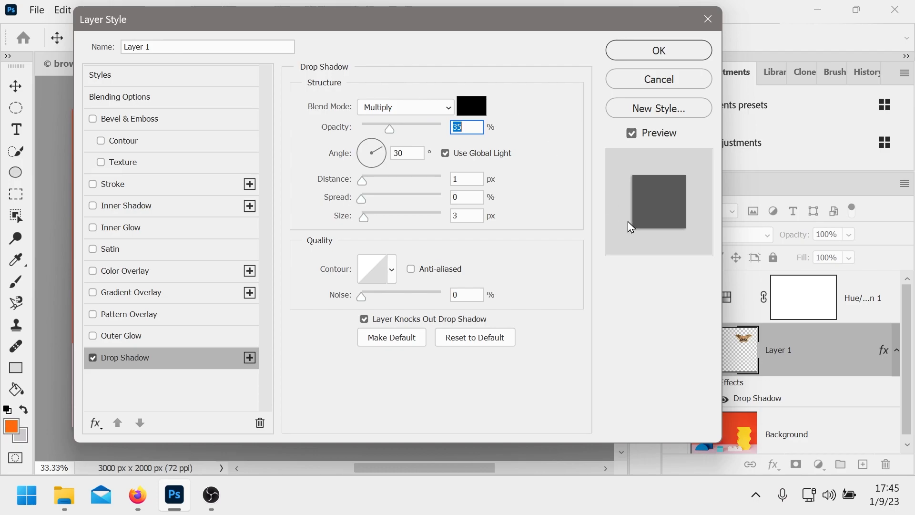
left_click_drag(435, 27, 341, 206)
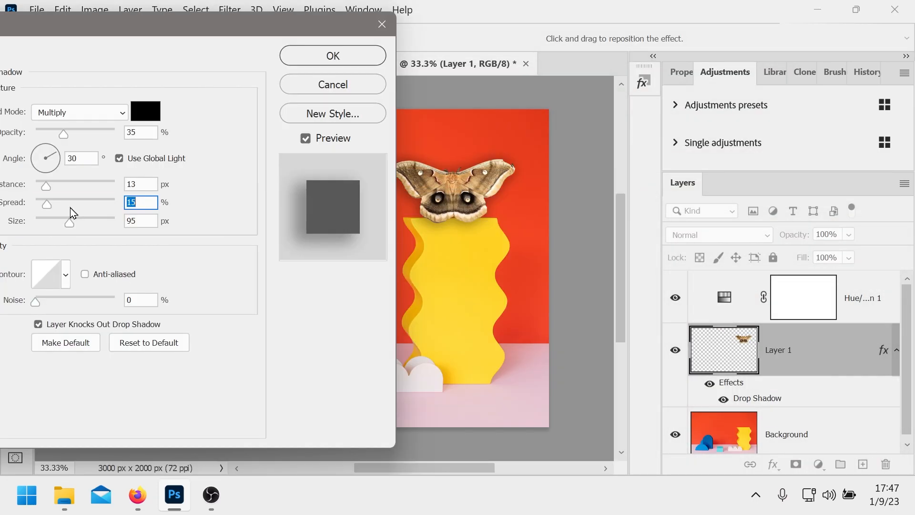
key("Tab")
type("101")
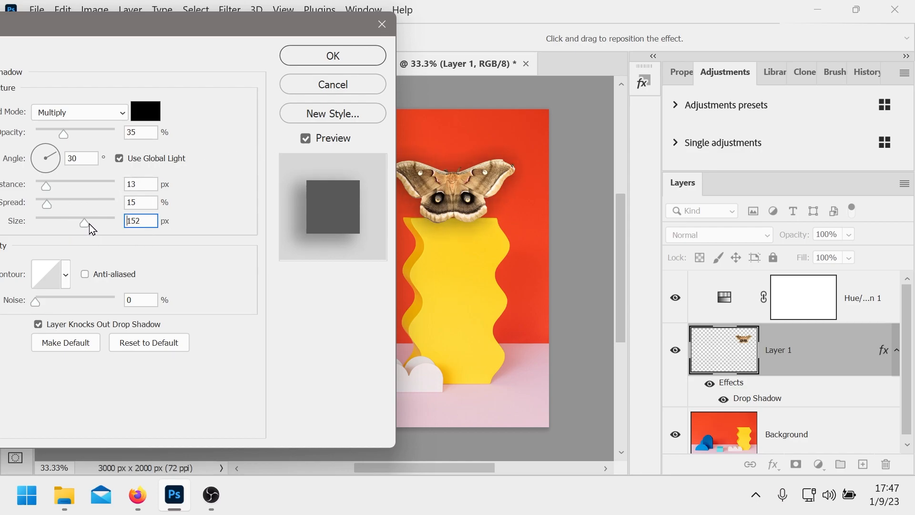
left_click_drag(71, 224, 68, 224)
mouse_move(64, 136)
left_mouse_down()
mouse_move(90, 136)
mouse_move(79, 136)
left_mouse_up()
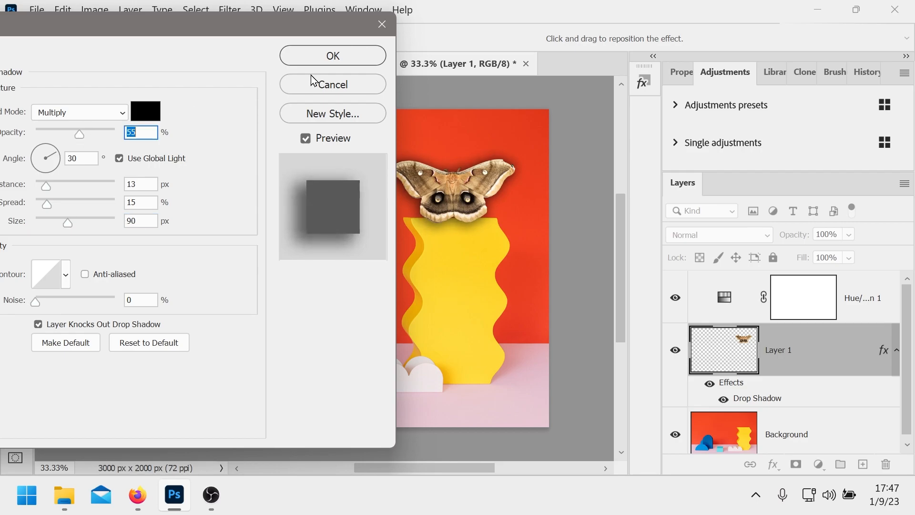
left_click(357, 57)
Add the Burn Tool to the toolbar in its own slot above the Dodge Tool, and collapse the toolbar to one column.
left_click(315, 125)
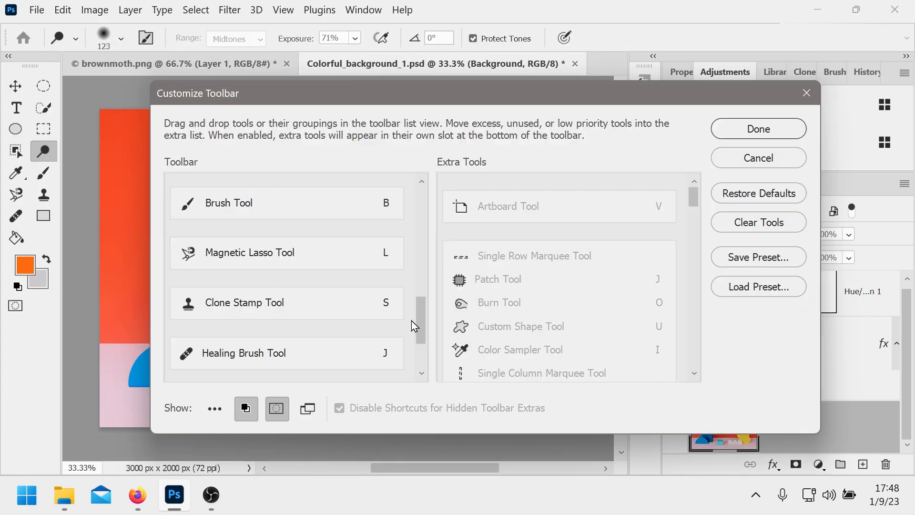
scroll(411, 324, "down", 2)
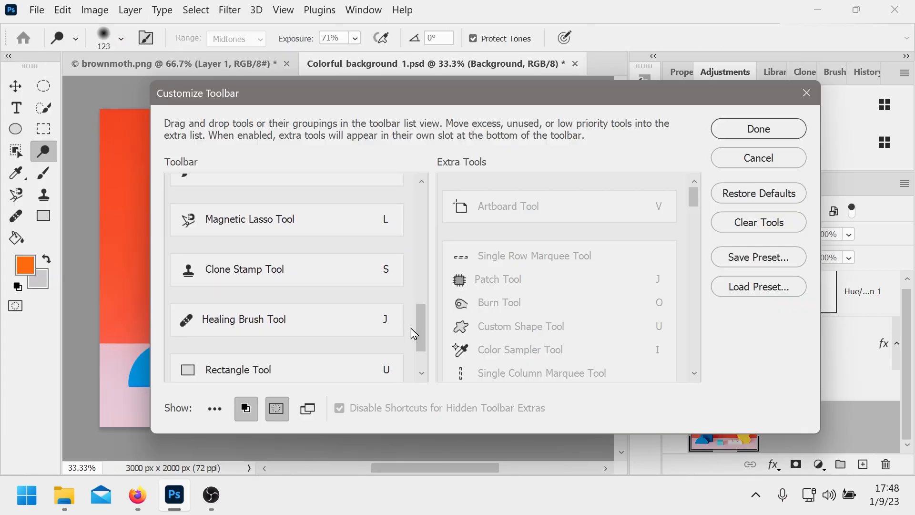
scroll(407, 319, "up", 2)
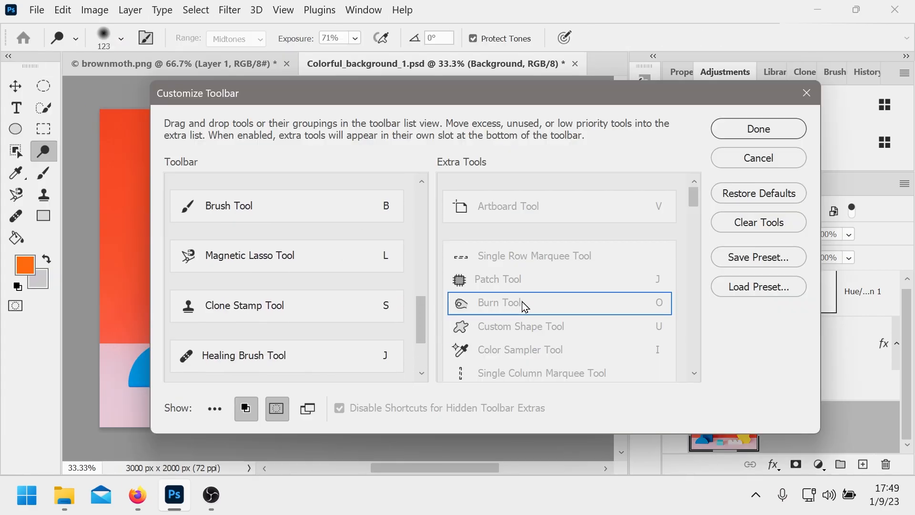
mouse_move(418, 312)
left_mouse_down()
mouse_move(402, 184)
mouse_move(402, 267)
left_mouse_up()
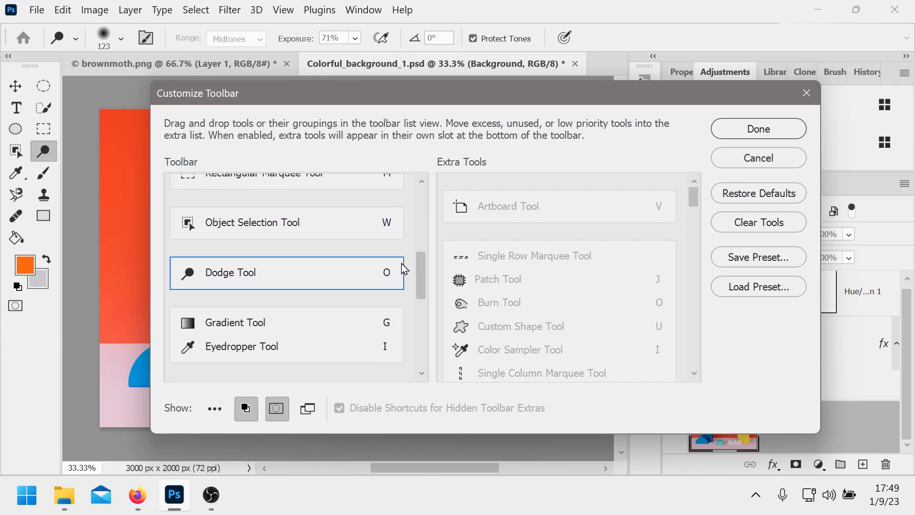
mouse_move(505, 304)
left_mouse_down()
mouse_move(428, 308)
mouse_move(248, 252)
left_mouse_up()
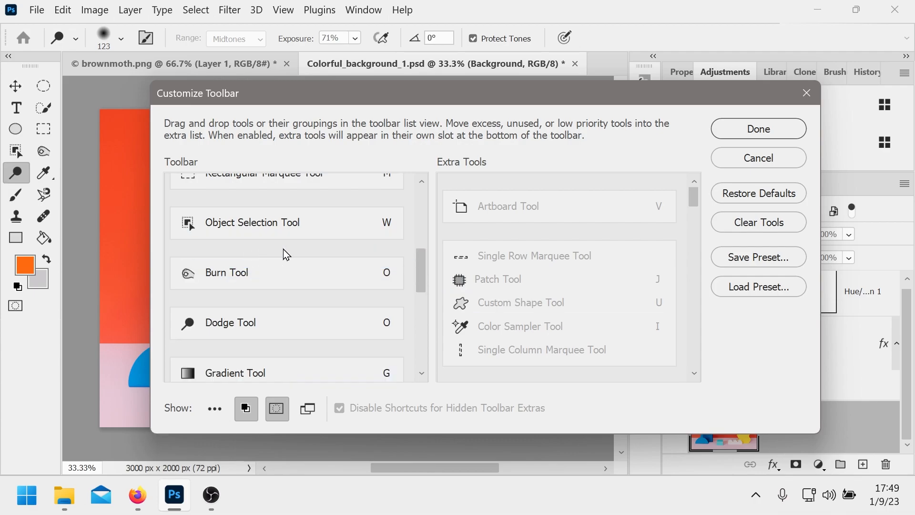
left_click(720, 128)
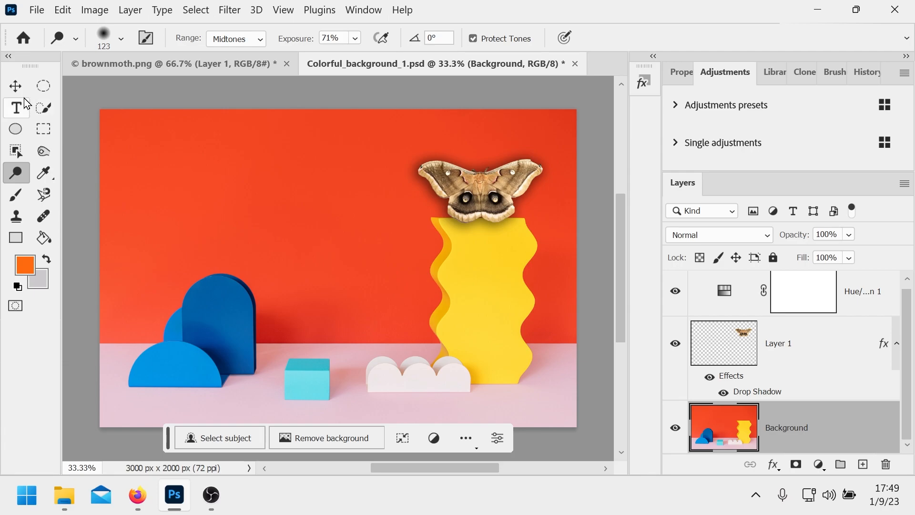
left_click(8, 56)
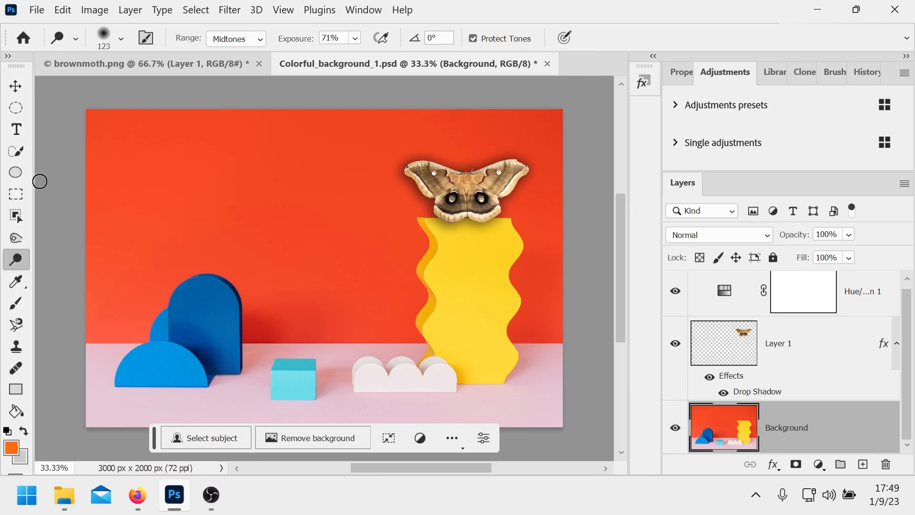
Activate the Burn Tool and undo the moth's drop shadow.
left_click(16, 238)
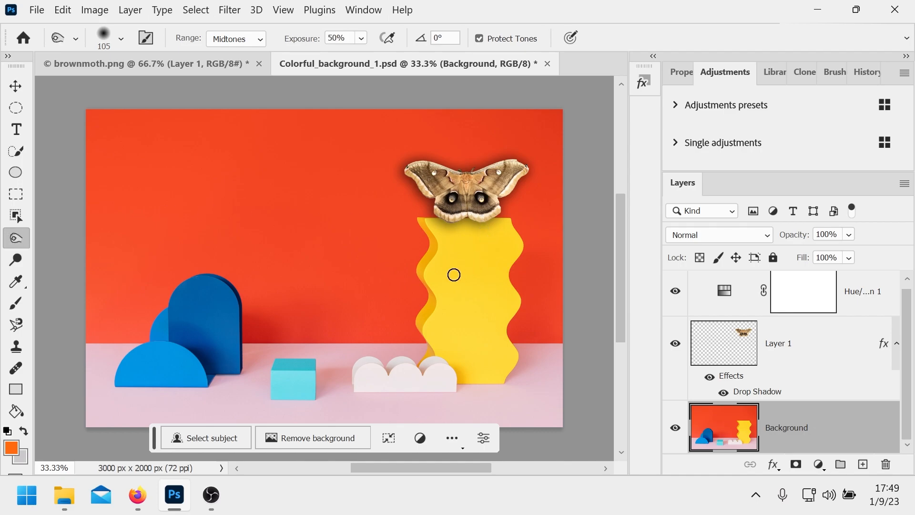
key("ctrl+z")
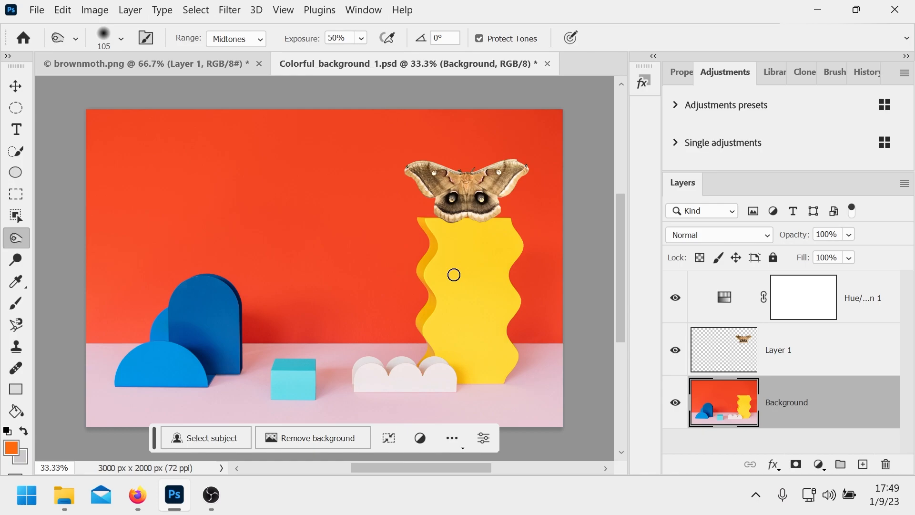
key("ctrl+plus")
key("ctrl+plus")
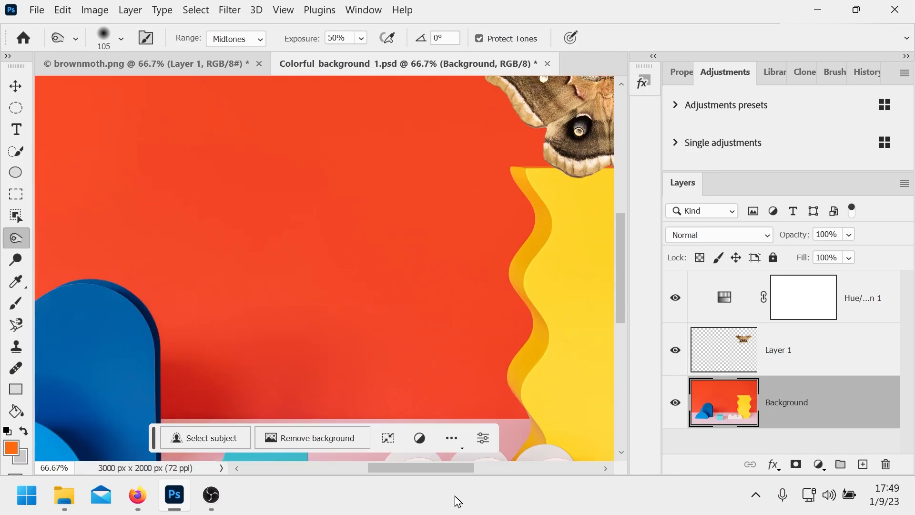
left_click_drag(429, 471, 497, 473)
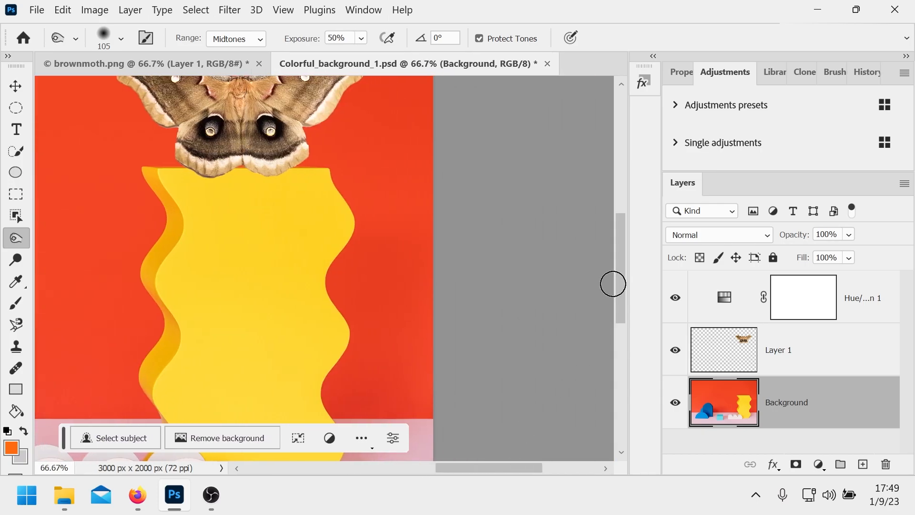
left_click_drag(620, 274, 621, 245)
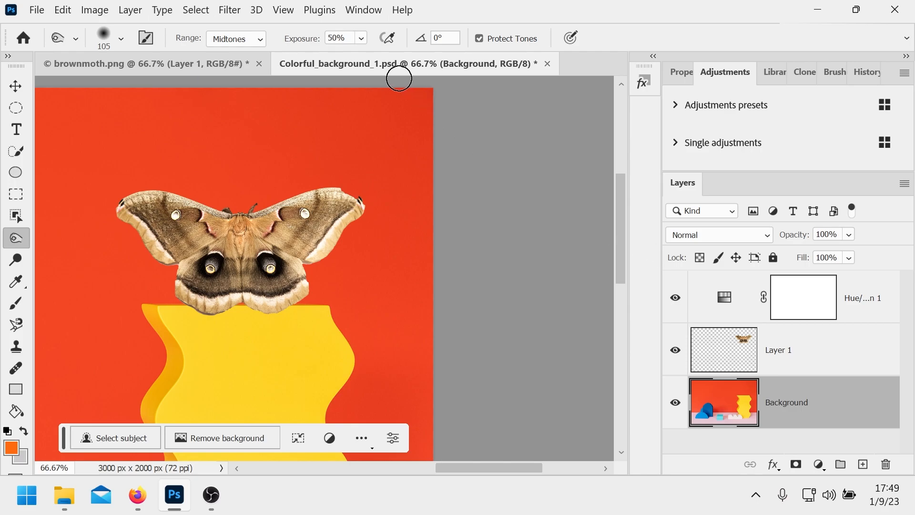
Set the Burn Tool's range to Highlights and darken the background along the outer edge of the moth's left wing.
left_click(228, 40)
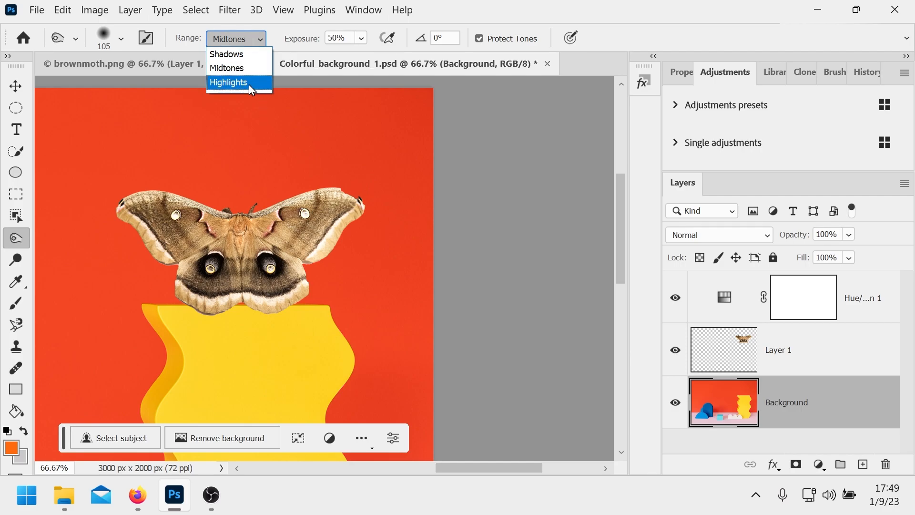
left_click(248, 83)
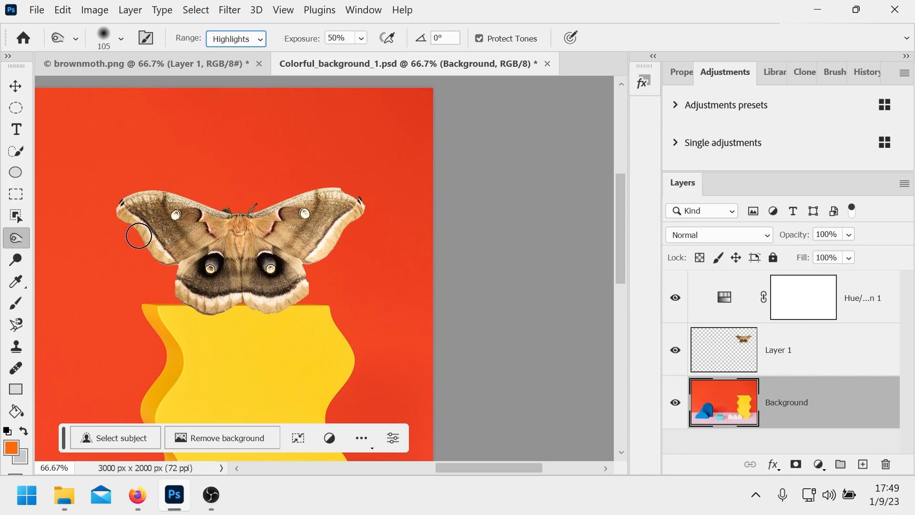
mouse_move(122, 225)
left_mouse_down()
mouse_move(154, 266)
mouse_move(117, 222)
mouse_move(154, 264)
mouse_move(125, 215)
mouse_move(177, 289)
mouse_move(157, 264)
mouse_move(204, 285)
mouse_move(174, 298)
mouse_move(178, 258)
left_mouse_up()
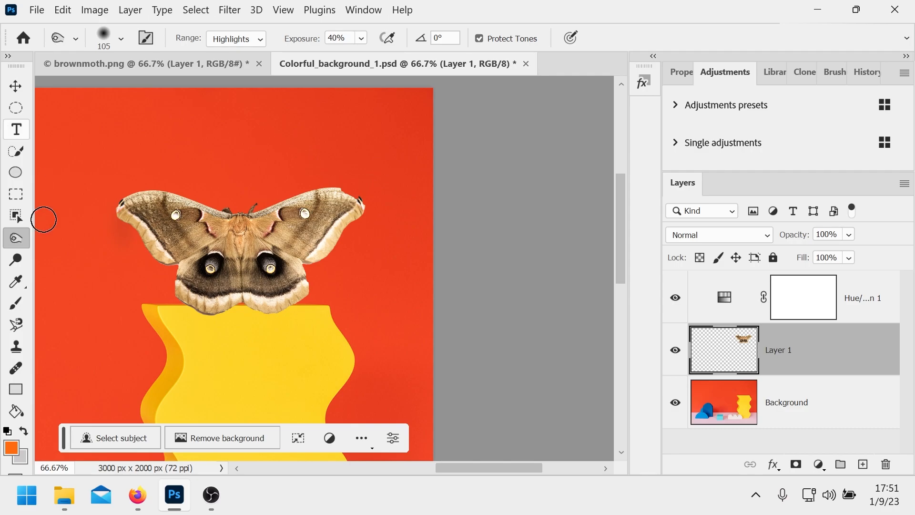
Burn the highlights along the left wing's outer edge on Layer 1, keeping the range at Highlights with 40% exposure.
left_click(251, 40)
left_click(251, 45)
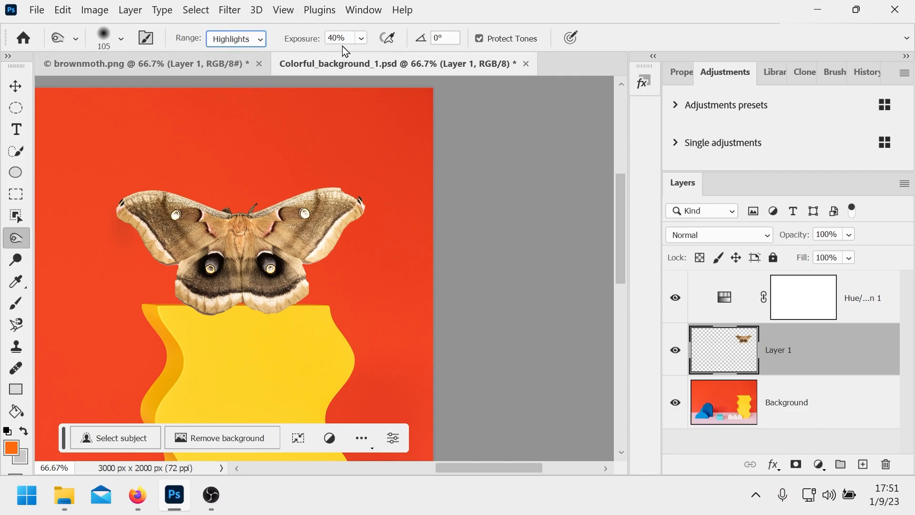
mouse_move(114, 204)
left_mouse_down()
mouse_move(143, 217)
mouse_move(159, 238)
mouse_move(135, 198)
mouse_move(169, 269)
mouse_move(151, 227)
mouse_move(204, 297)
mouse_move(175, 256)
mouse_move(191, 282)
left_mouse_up()
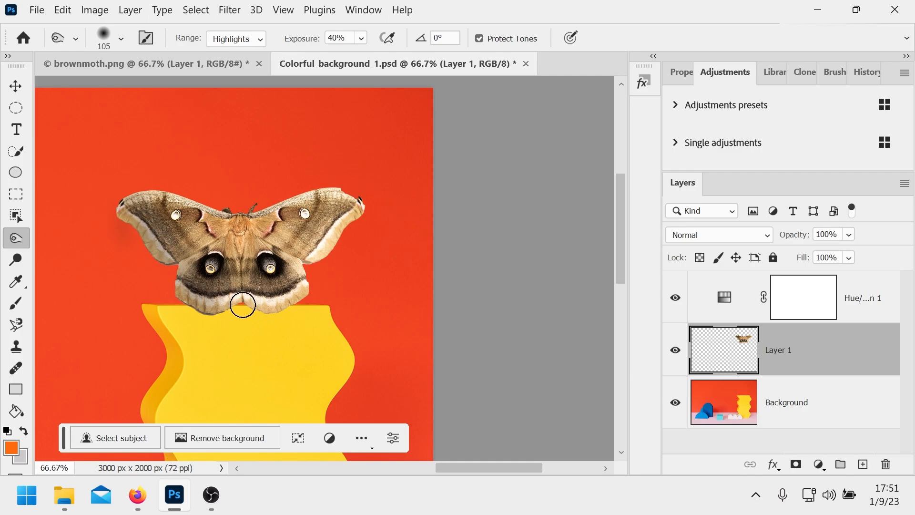
Try burning a shadow on the Background layer around the moth's lower wings, and undo the strokes.
left_click(792, 415)
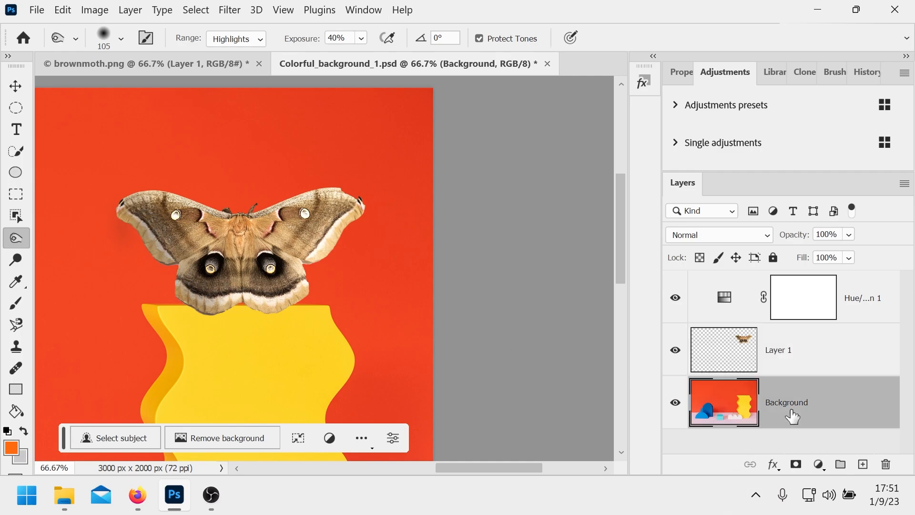
mouse_move(182, 300)
left_mouse_down()
mouse_move(199, 313)
mouse_move(197, 298)
mouse_move(332, 303)
mouse_move(210, 294)
mouse_move(345, 299)
mouse_move(188, 308)
mouse_move(146, 294)
left_mouse_up()
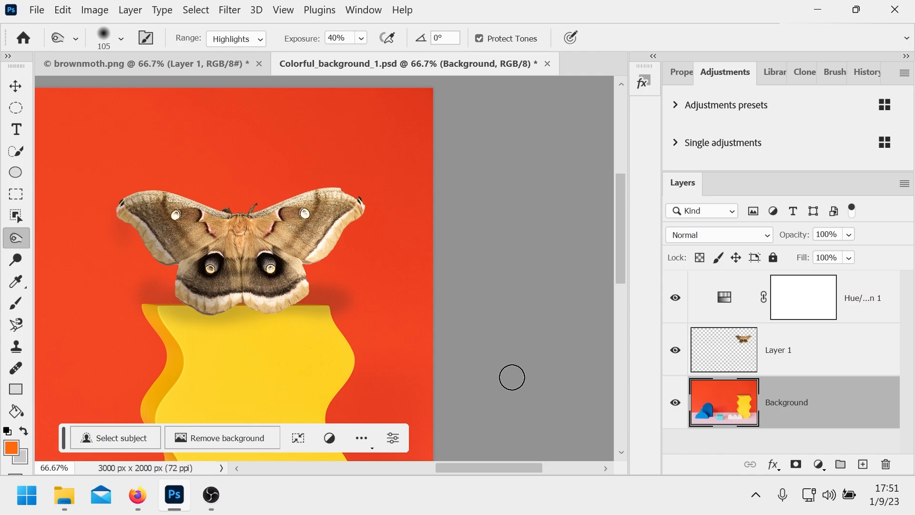
key("ctrl+z")
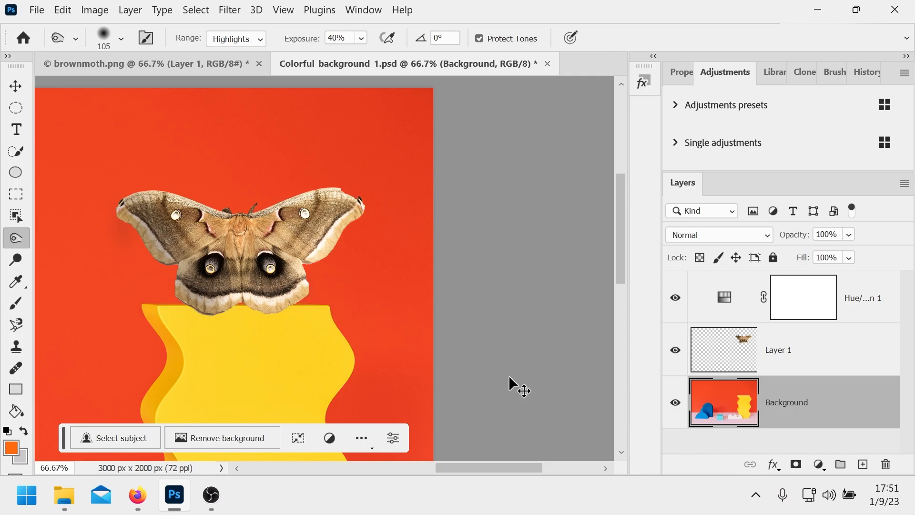
key("ctrl+z")
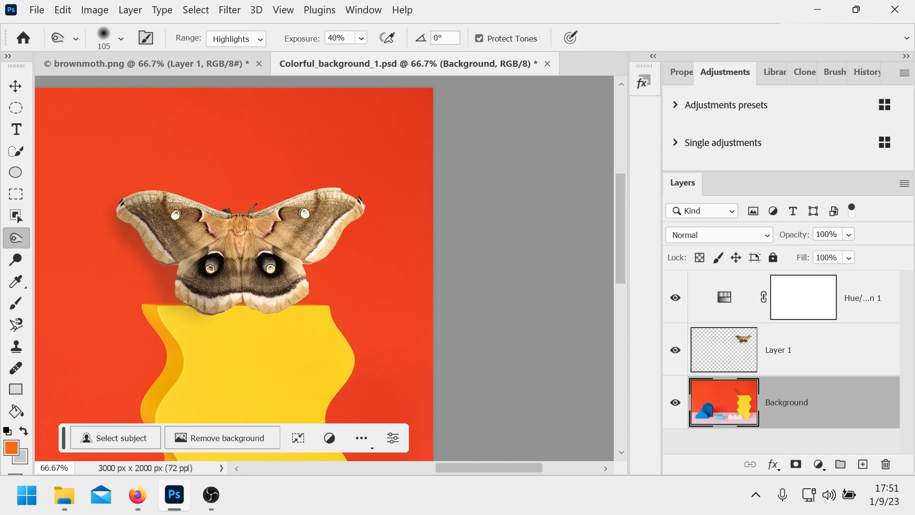
Set the hue of the Hue/Saturation adjustment layer to -1.
left_click(734, 297)
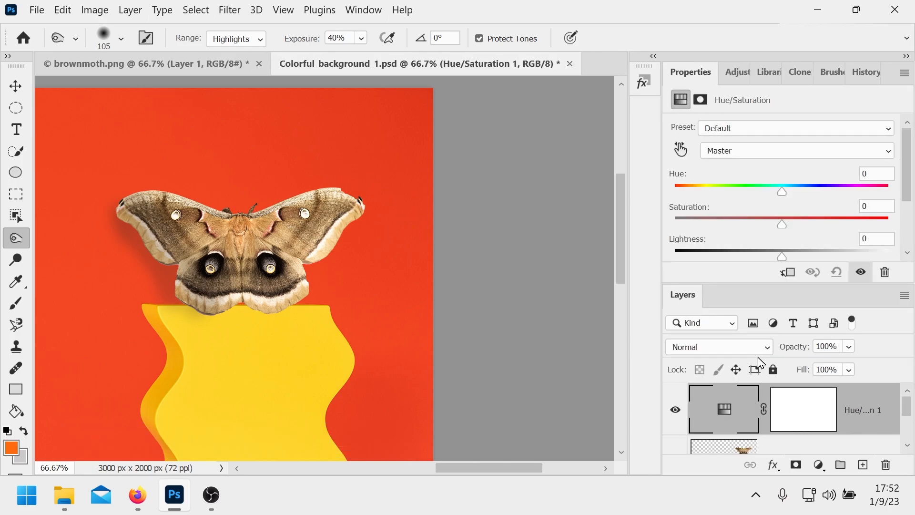
mouse_move(907, 184)
left_mouse_down()
mouse_move(906, 237)
mouse_move(906, 180)
left_mouse_up()
mouse_move(781, 174)
left_mouse_down()
mouse_move(716, 176)
mouse_move(848, 175)
mouse_move(781, 182)
left_mouse_up()
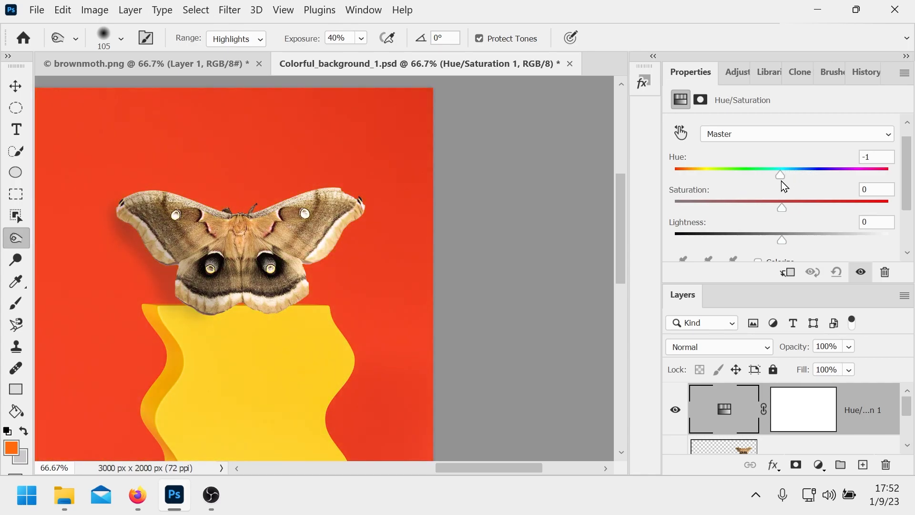